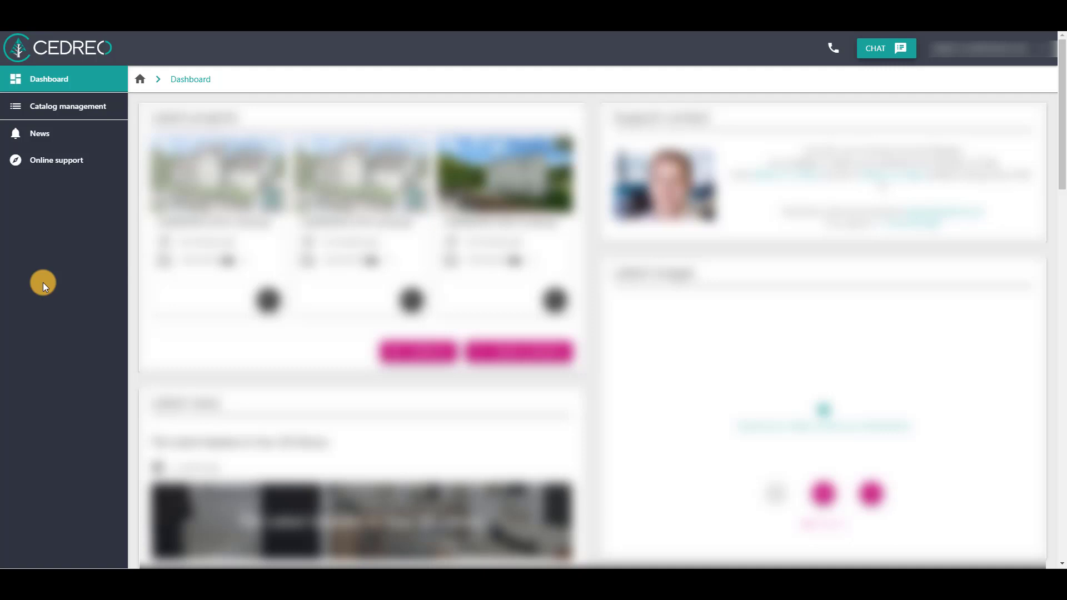
Step: Go to Catalog management to view the catalog project list and search filters
click(76, 109)
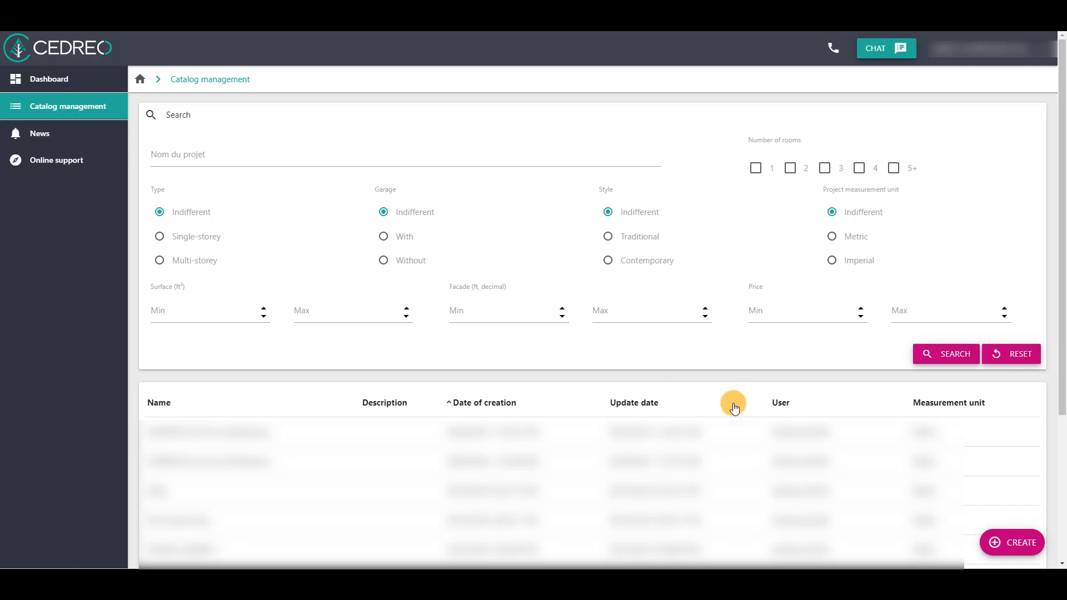
Step: Create a new catalog project named 'Dream home model' and save it
click(1025, 551)
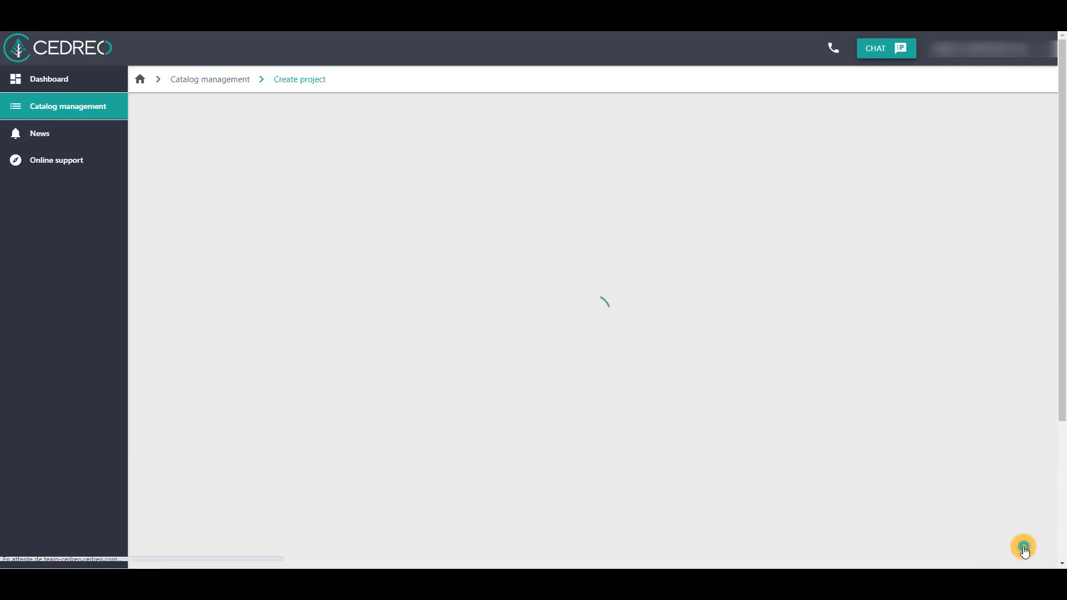
click(234, 161)
text(Dream home model)
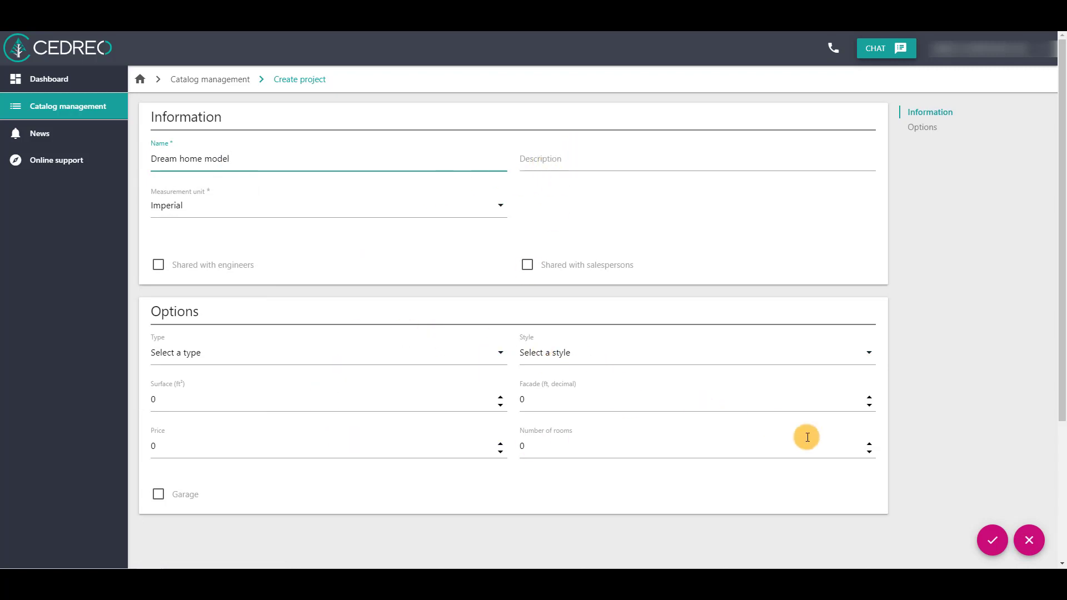
click(992, 541)
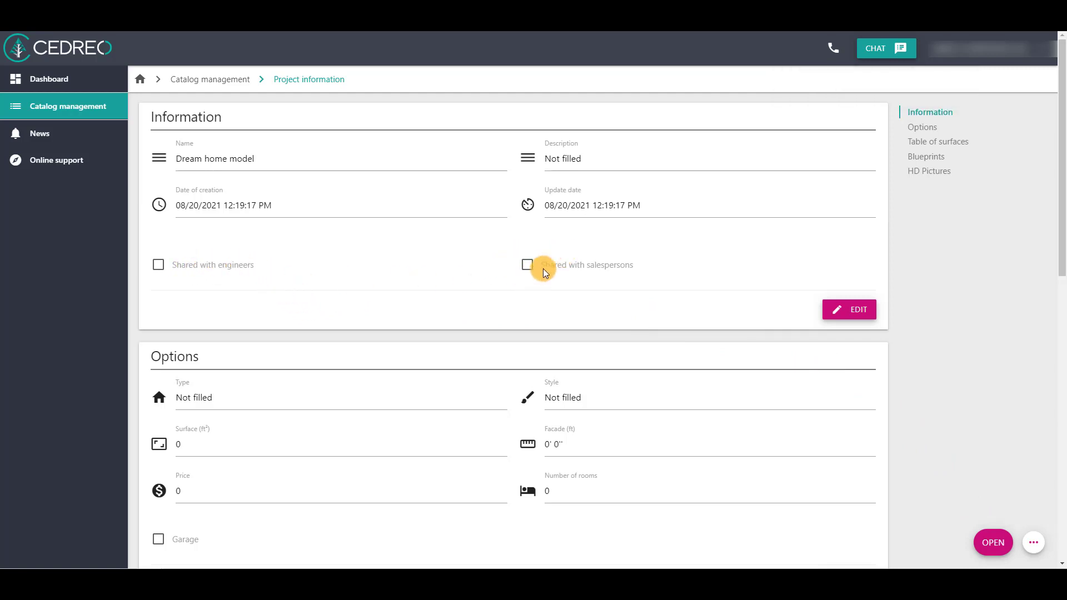
Step: Edit the Dream home model project to be shared with salespersons, and save
click(863, 309)
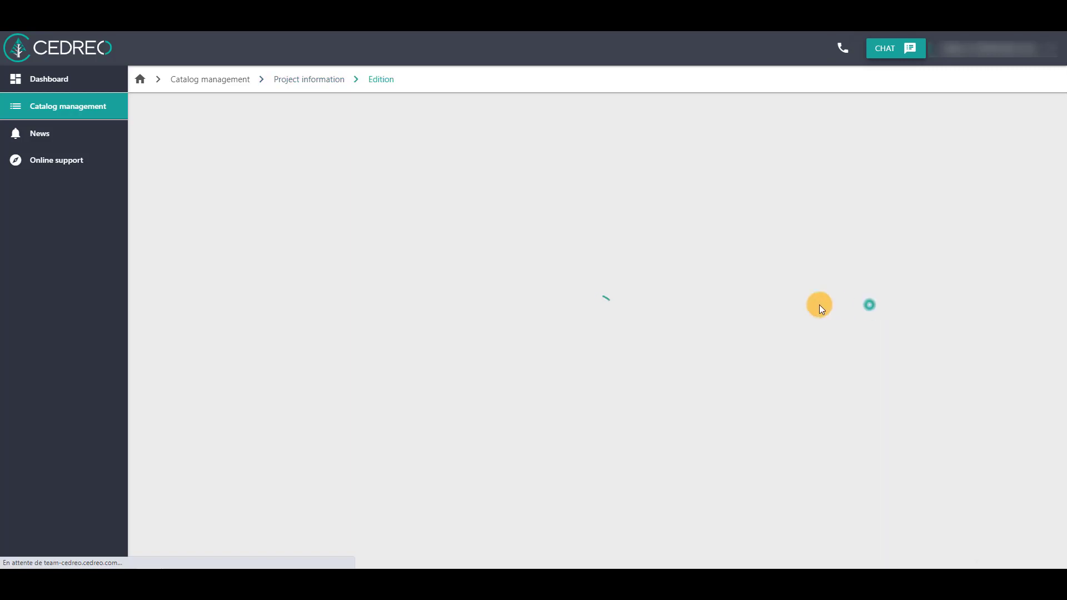
click(612, 218)
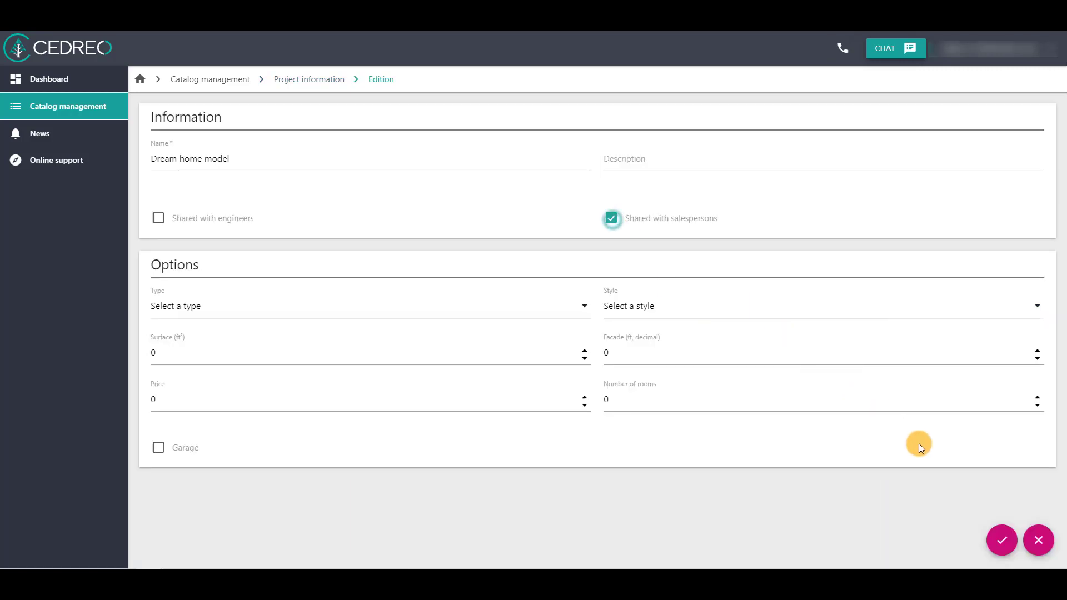
click(1002, 541)
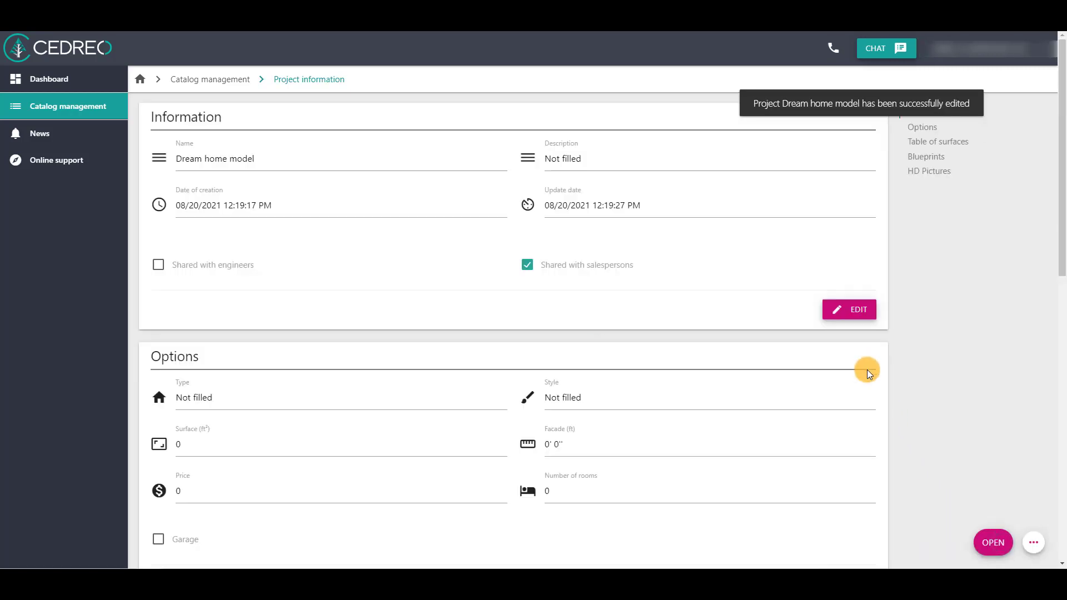